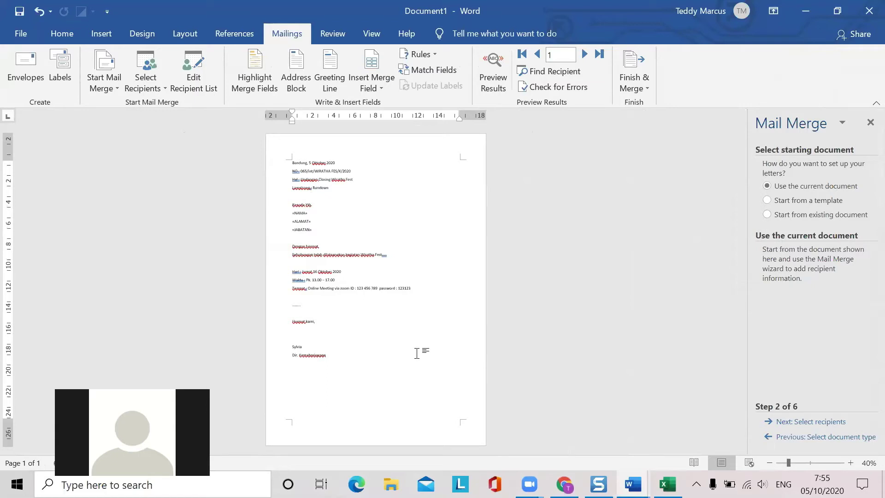
Step: Add blank lines below the signature until a second page starts, and delete the extra line again
key(Return)
key(Return)
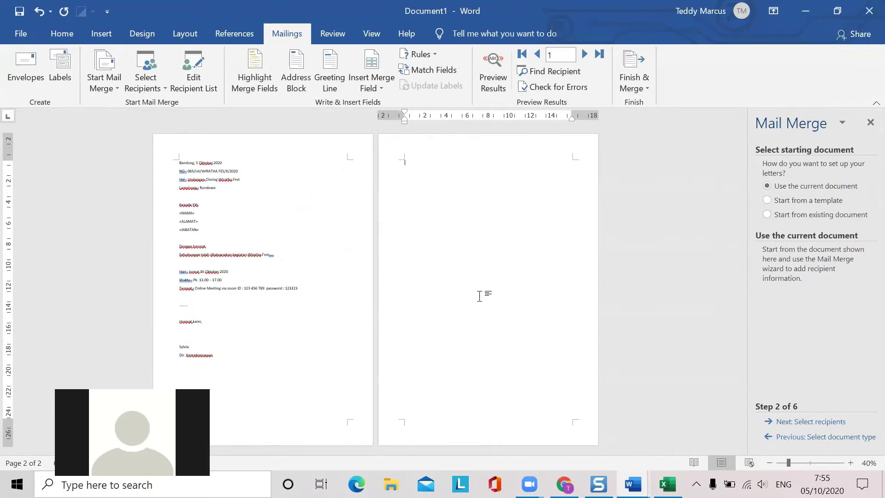
scroll(479, 297, up, 1)
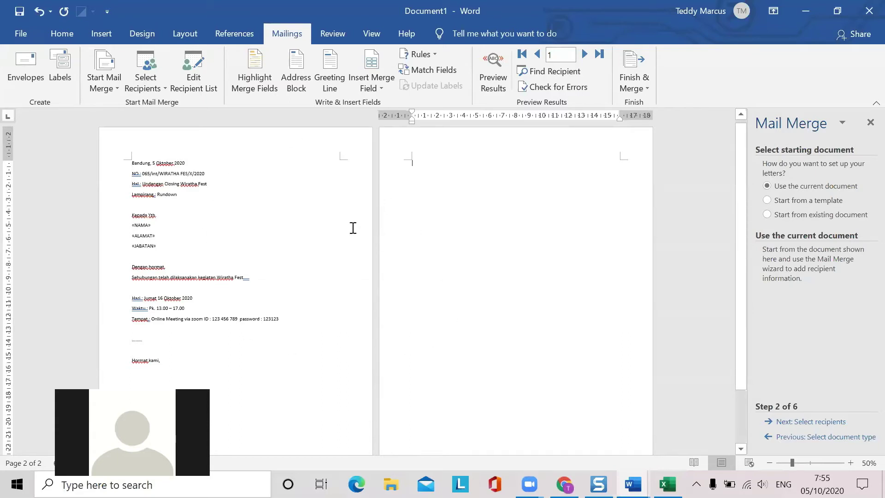
scroll(353, 228, down, 1)
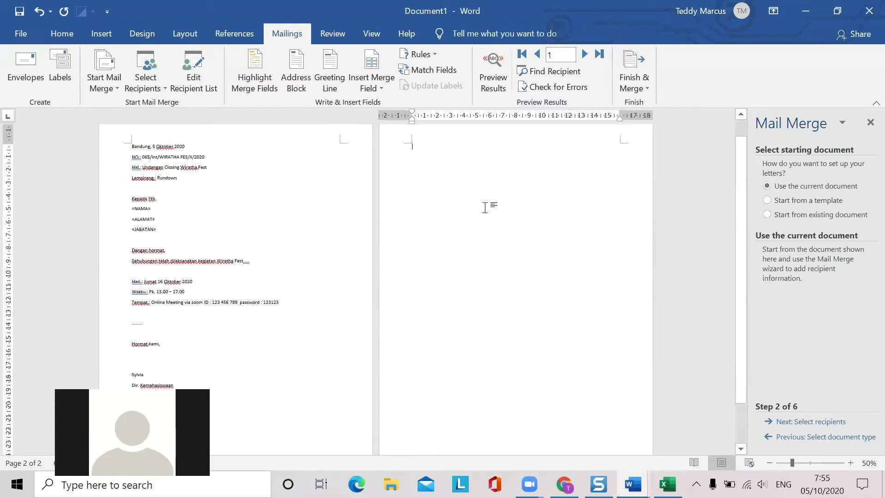
key(BackSpace)
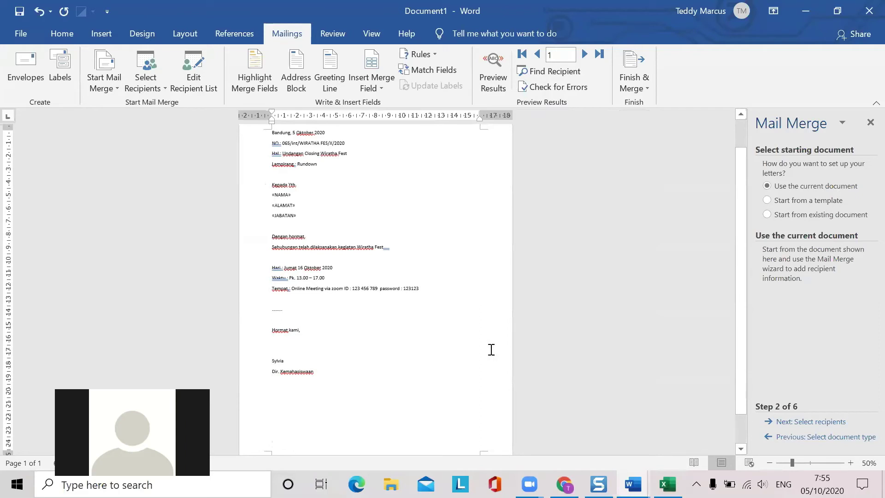
Step: Try a page break at the end of the letter, check both pages, and remove the extra page
ctrl+scroll(491, 349, up, 3)
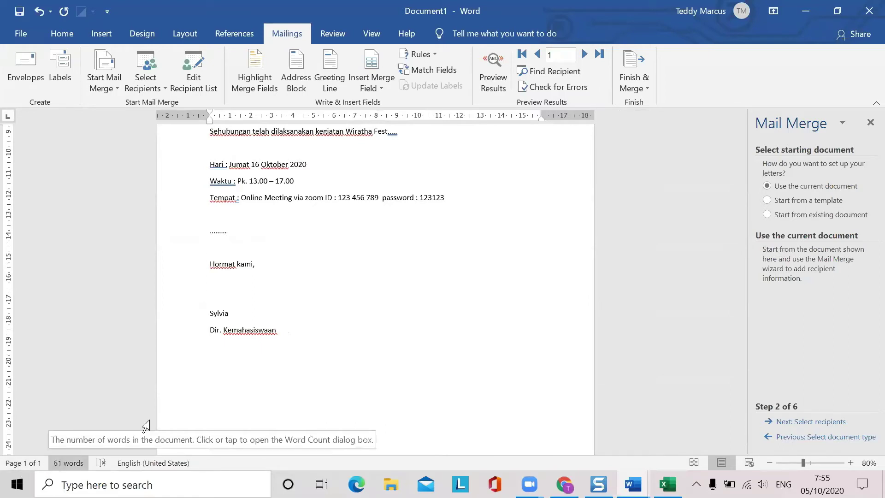
key(ctrl+Return)
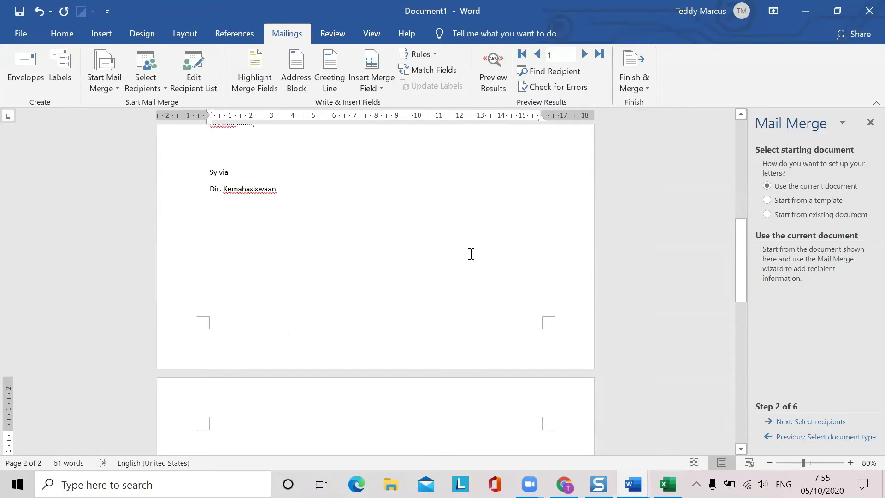
scroll(474, 286, up, 3)
scroll(472, 274, up, 8)
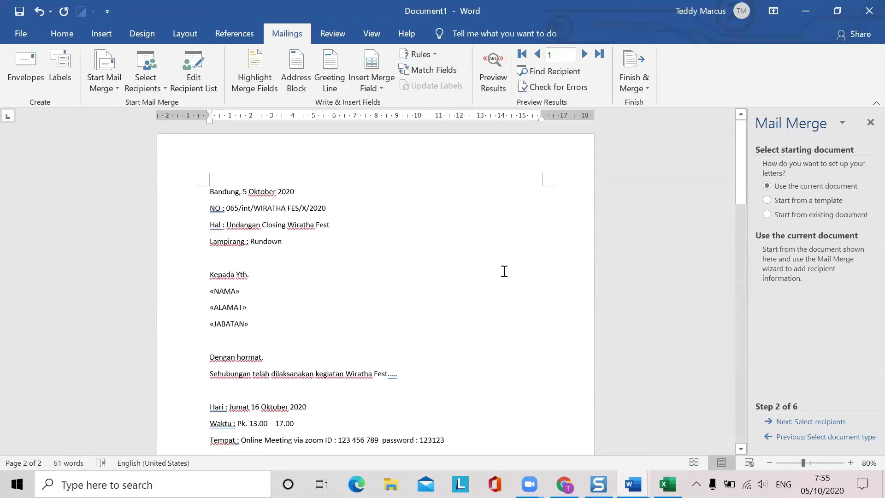
scroll(352, 290, down, 3)
scroll(352, 290, down, 7)
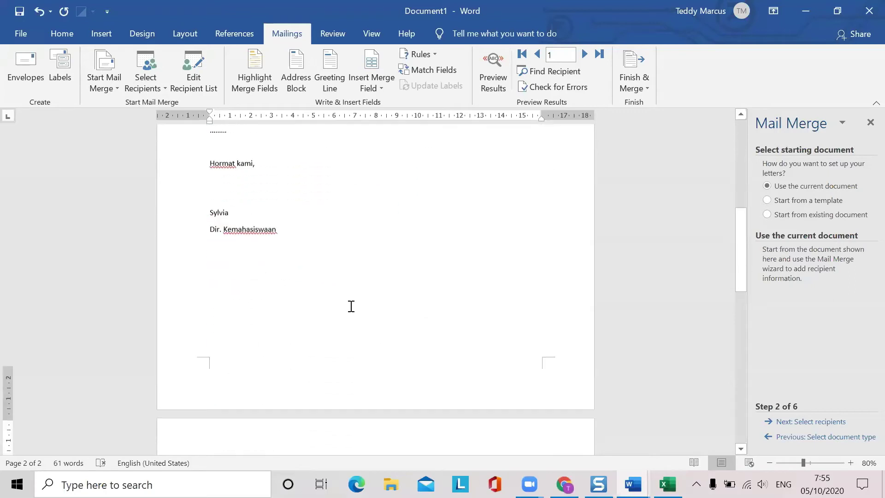
click(326, 224)
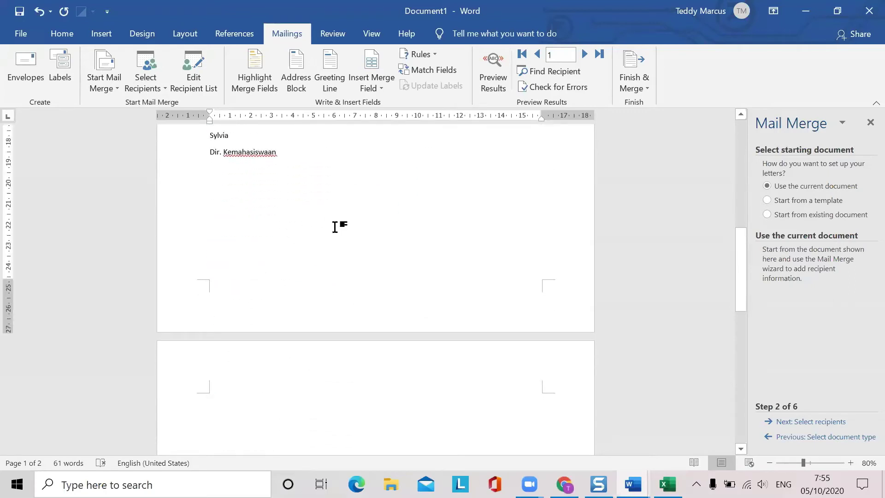
scroll(336, 227, up, 3)
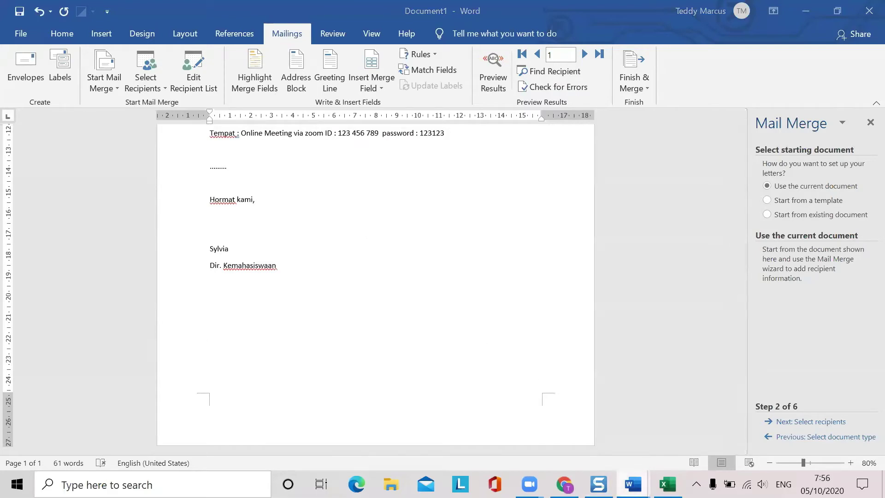
Step: Look at the merged letters in Letters1 and return to the main letter in Document1
mouse_move(633, 484)
click(681, 419)
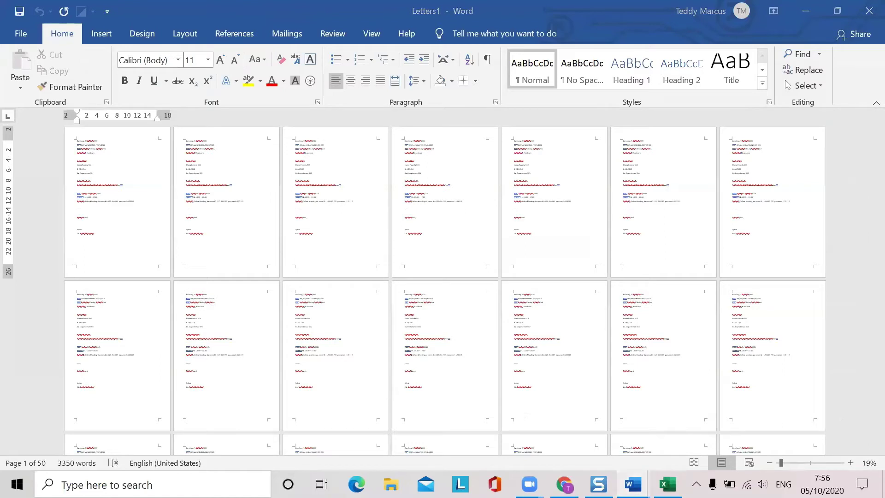
mouse_move(633, 484)
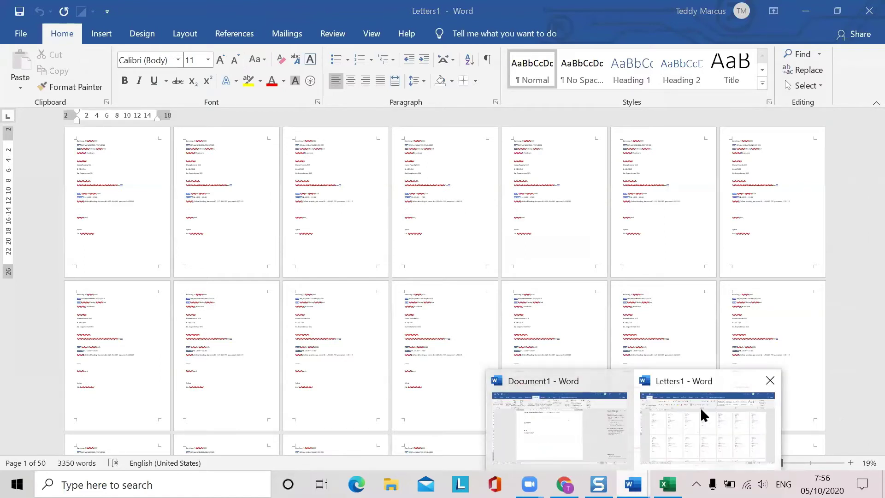
click(580, 413)
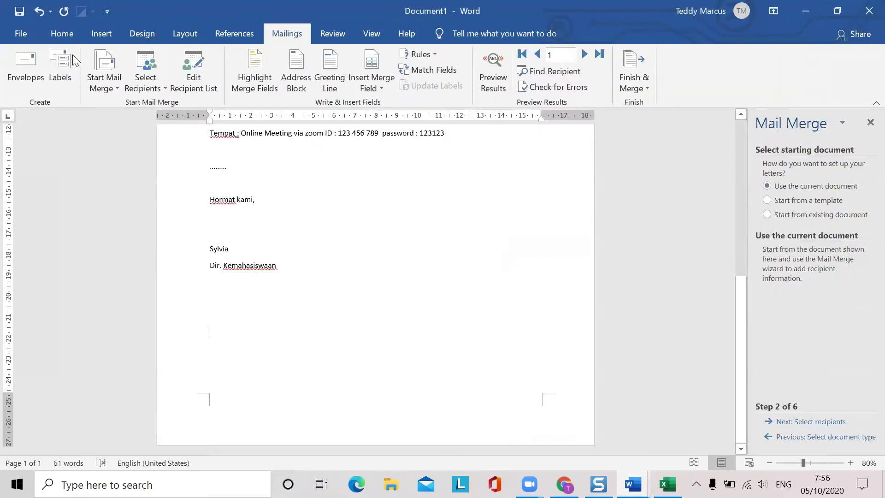
Step: Start saving the letter as a new file in Documents > Semester Ganjil 2020-2021 > Aplikom Ganjil 2020-2021 > All Materi Aplikom > Pertemuan 3
click(13, 40)
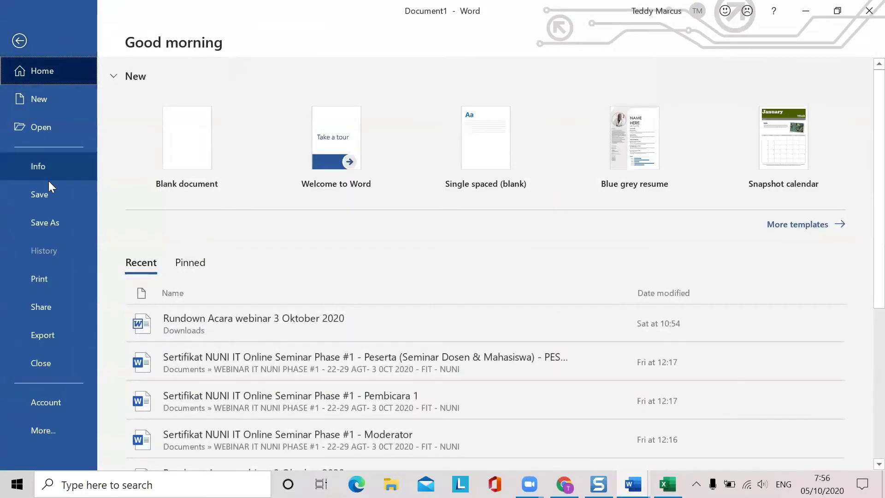
click(51, 223)
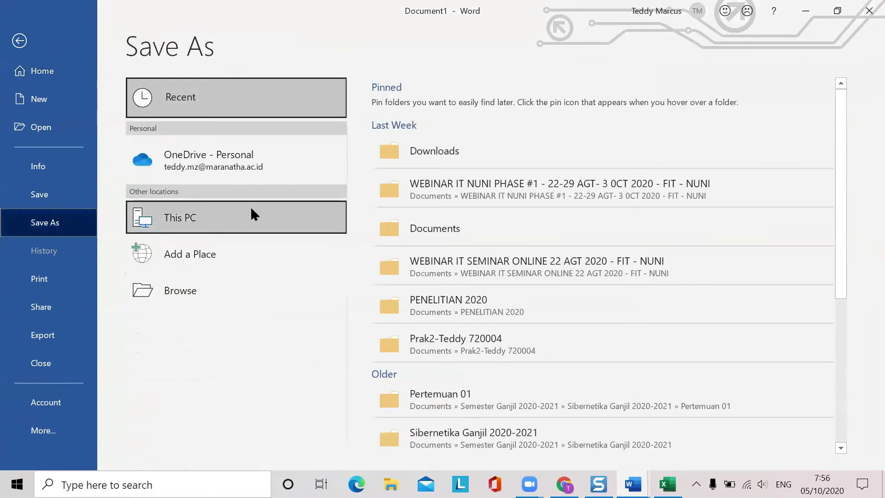
click(439, 232)
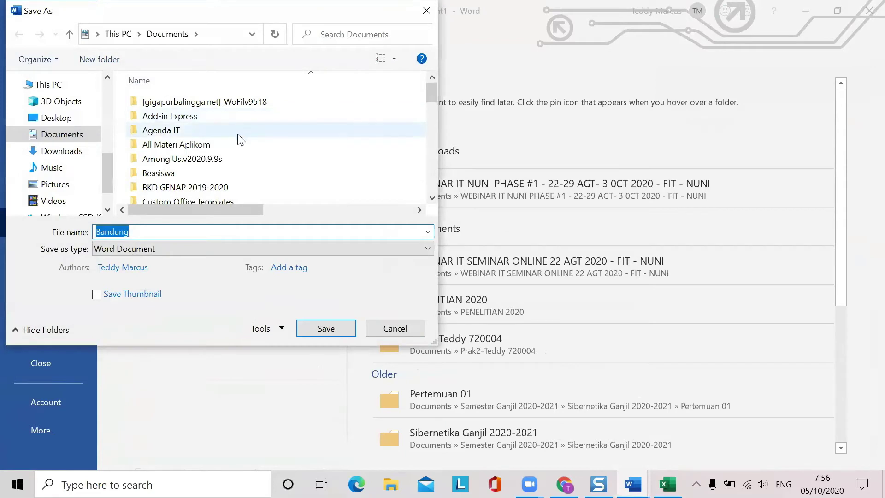
scroll(238, 138, down, 2)
scroll(229, 153, down, 3)
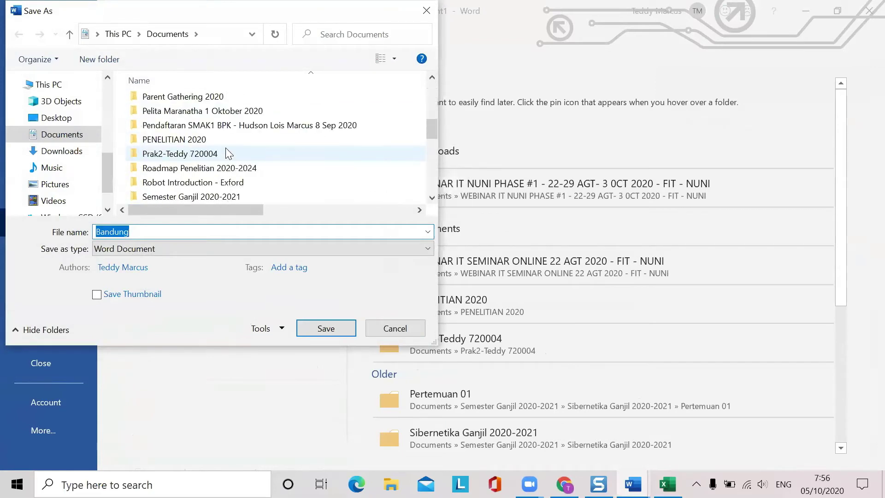
scroll(226, 155, down, 1)
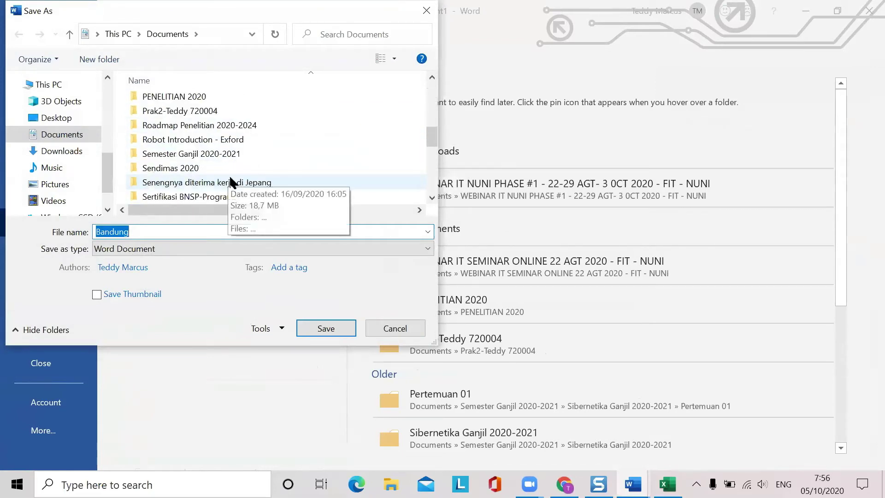
double_click(224, 156)
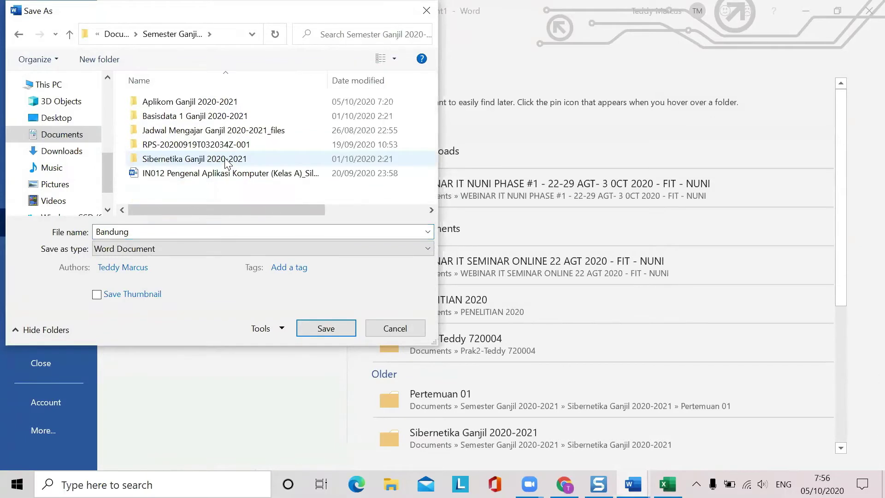
double_click(208, 102)
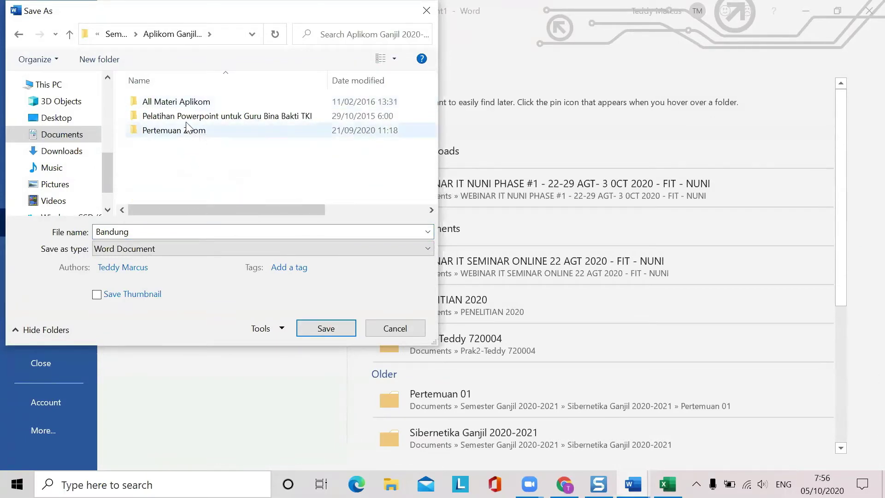
double_click(184, 102)
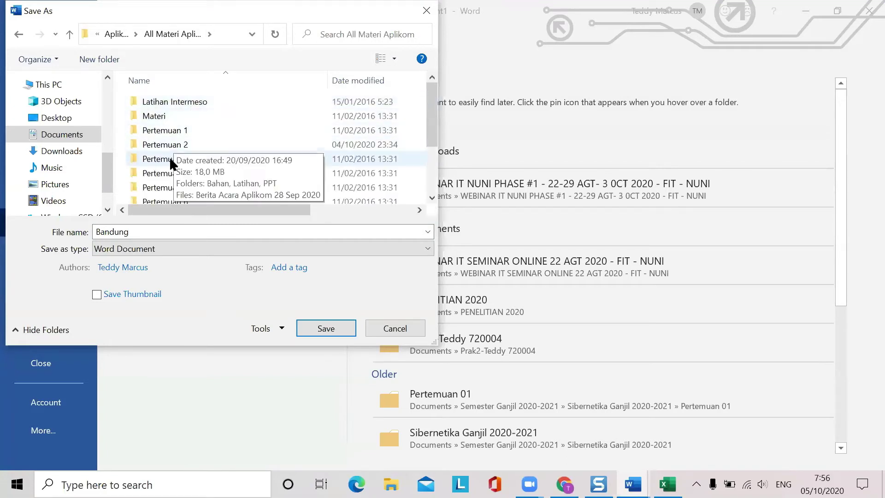
click(171, 160)
double_click(171, 160)
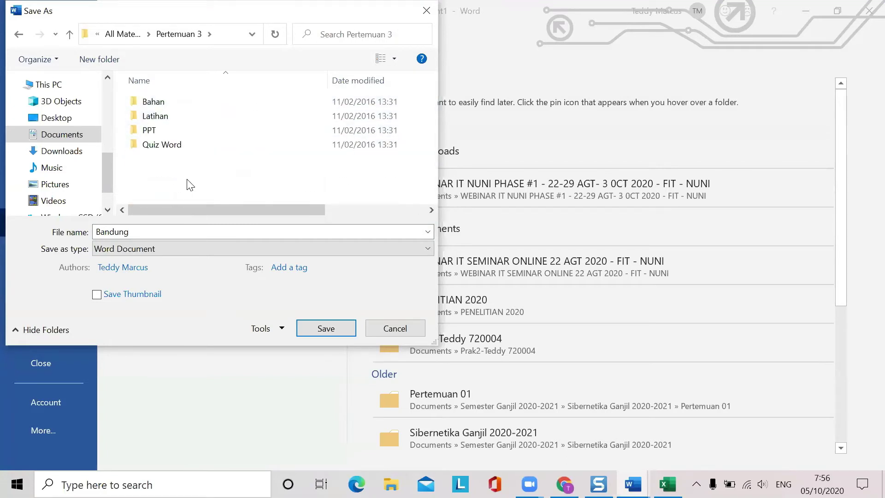
Step: Name the file Master Surat and save it as a Word document
click(170, 236)
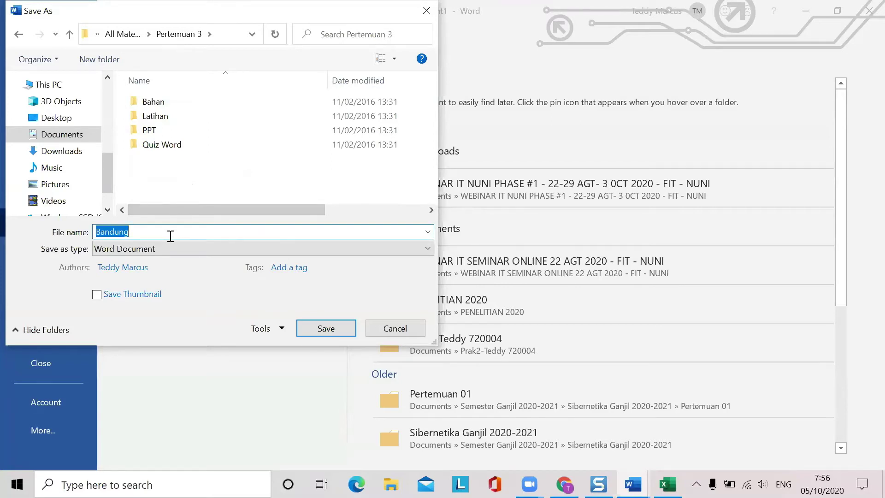
text(Master)
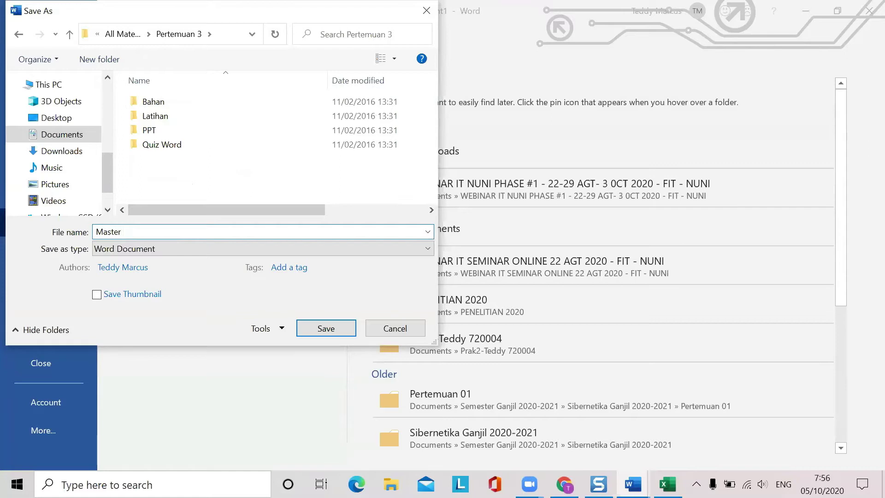
text( s)
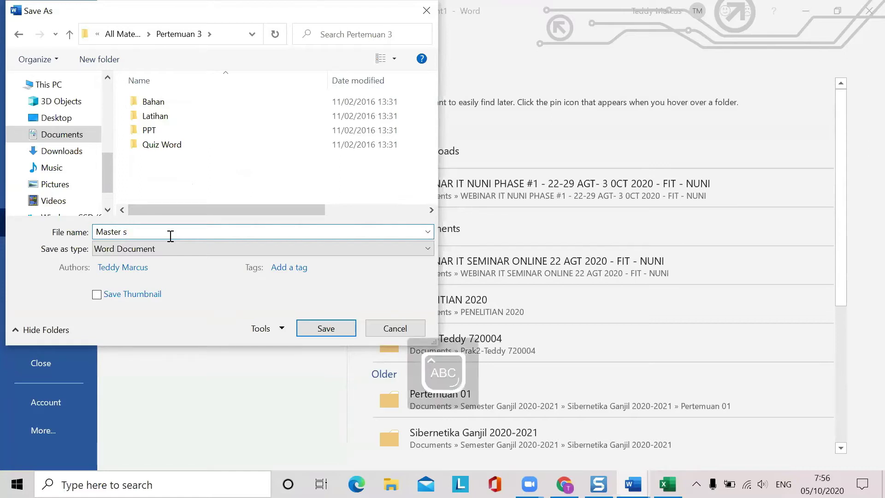
key(BackSpace)
key(Caps_Lock)
text(Surat)
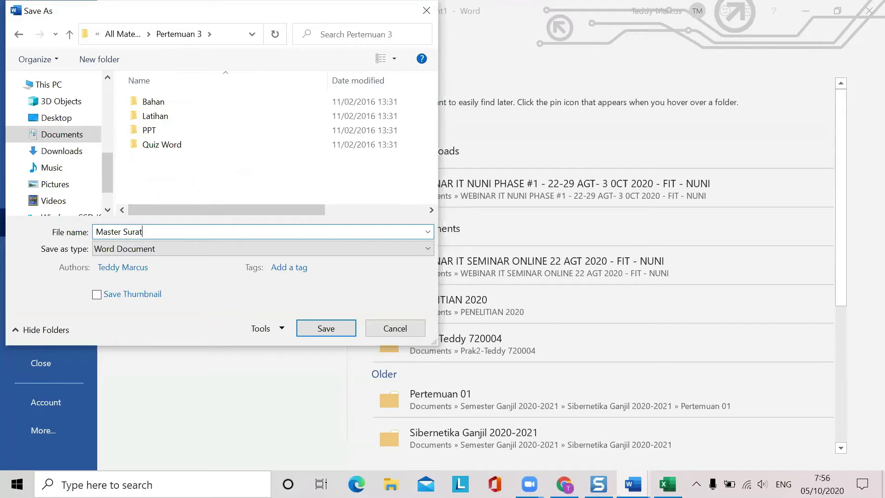
key(Return)
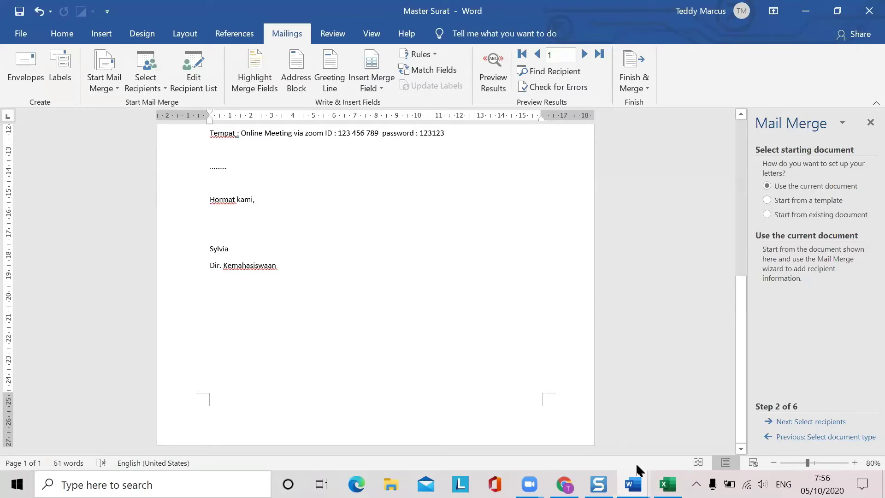
Step: Save the merged Letters1 document in the Pertemuan 3 folder under the name Hasil Mailmerge Surat
click(693, 434)
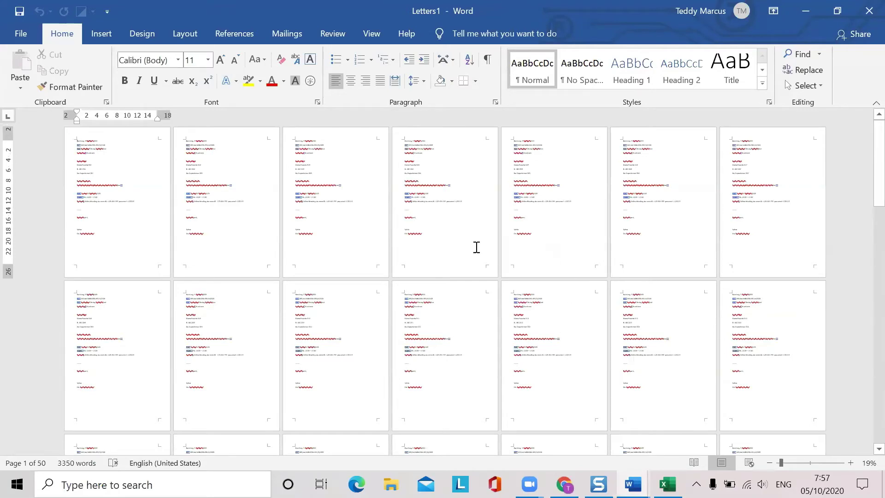
click(21, 28)
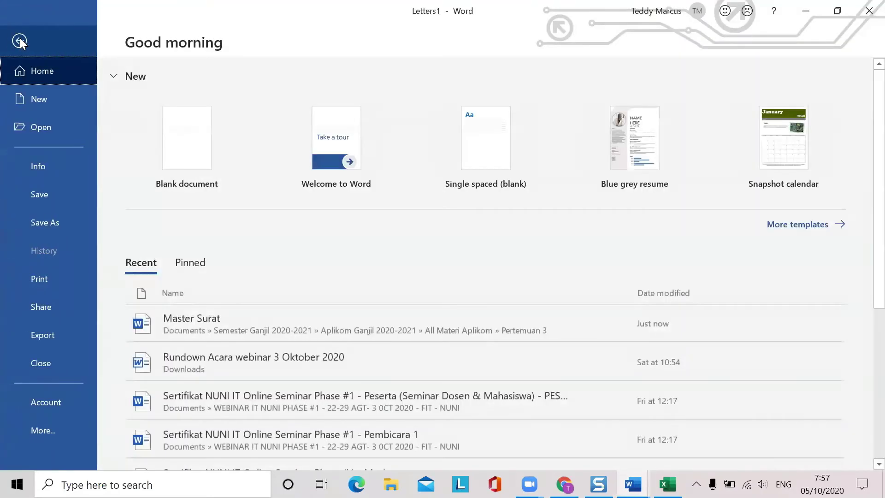
click(51, 229)
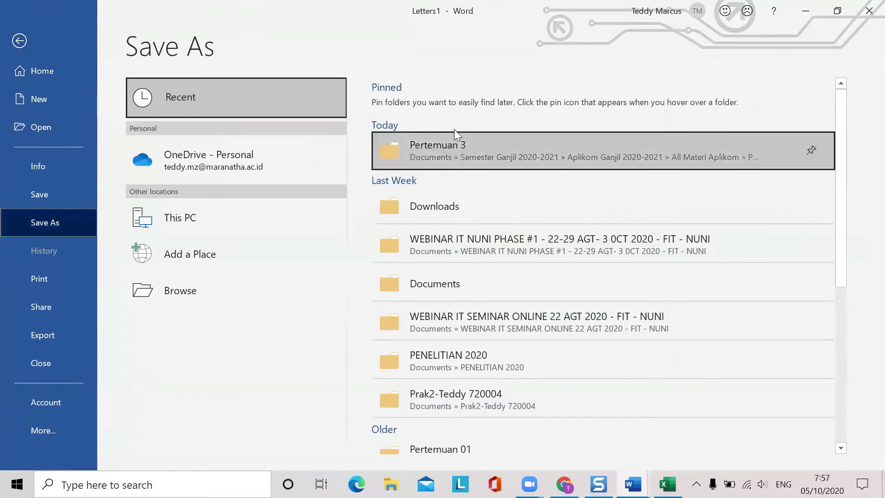
click(416, 157)
click(197, 233)
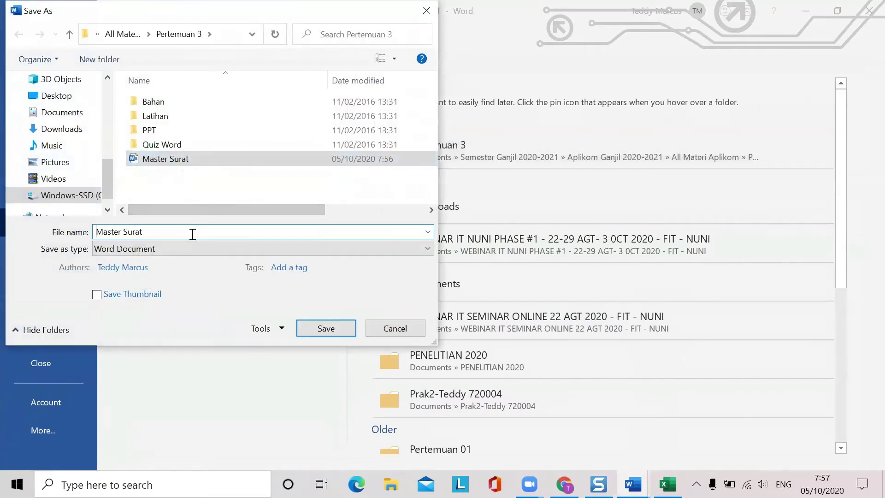
drag(174, 234, 68, 254)
text(H)
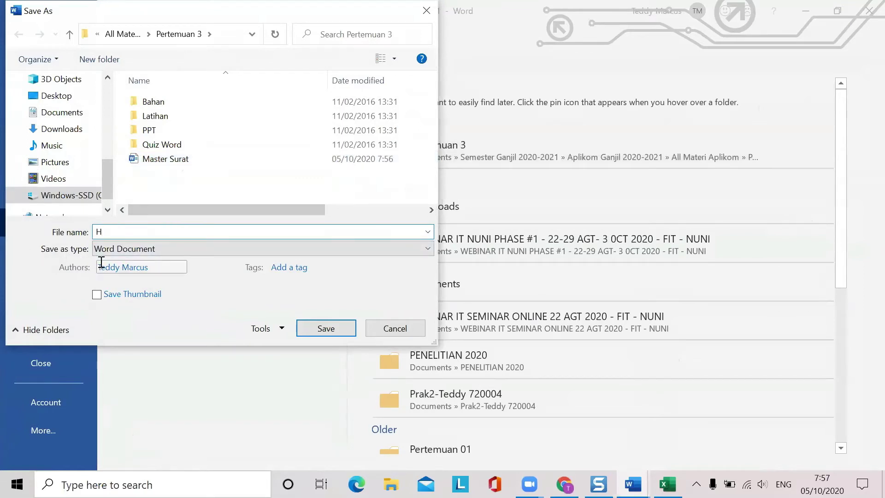
text(asil Mailmerge Surat)
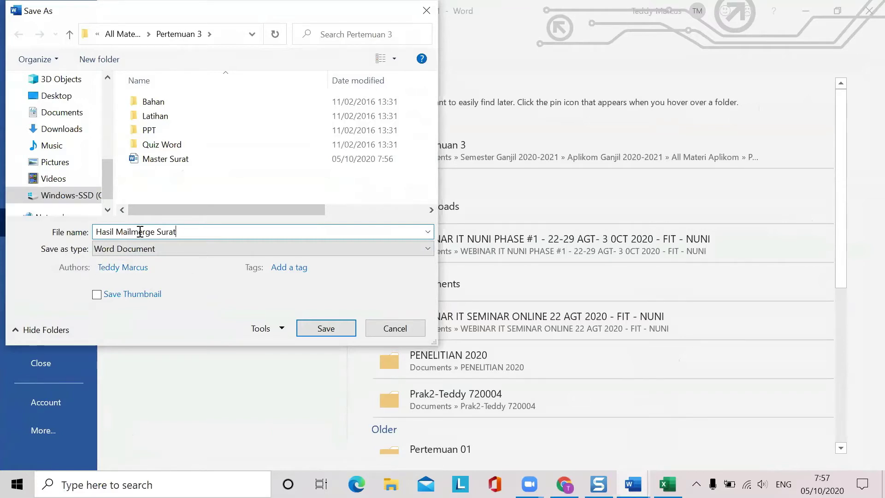
key(Return)
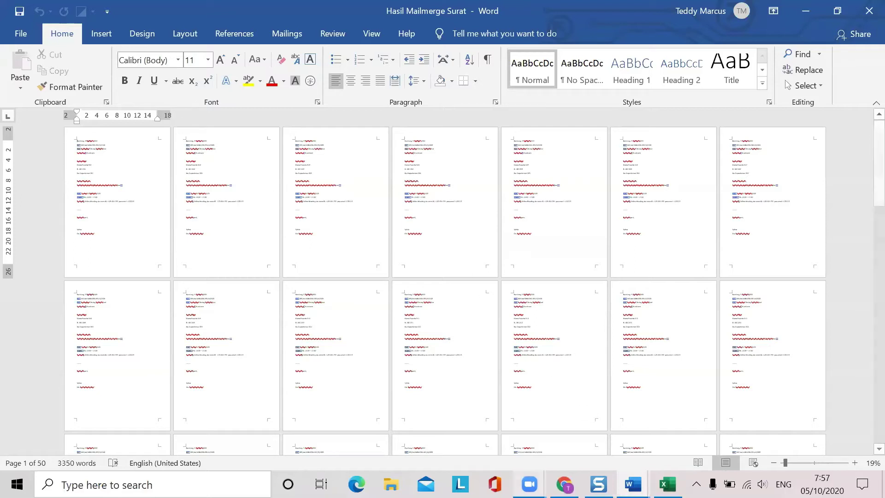
mouse_move(633, 484)
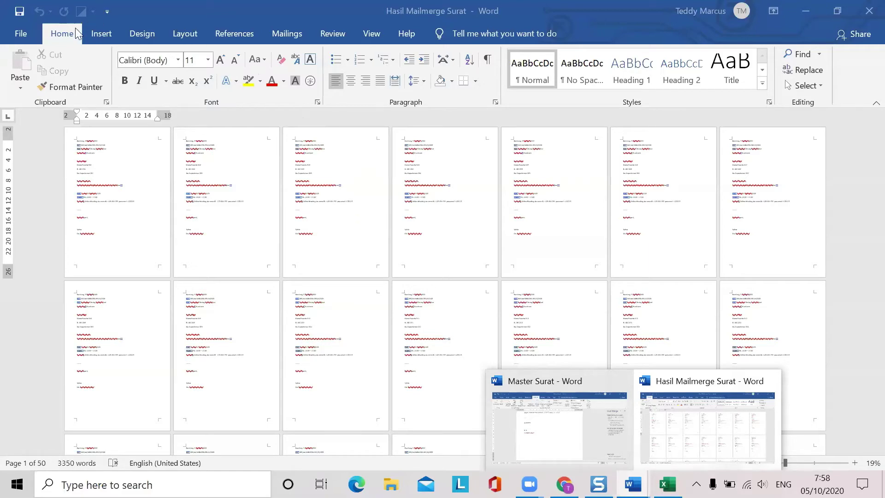
Step: In a new blank document, start the Step-by-Step Mail Merge Wizard with Envelopes as the document type and continue to the starting document stage
click(21, 37)
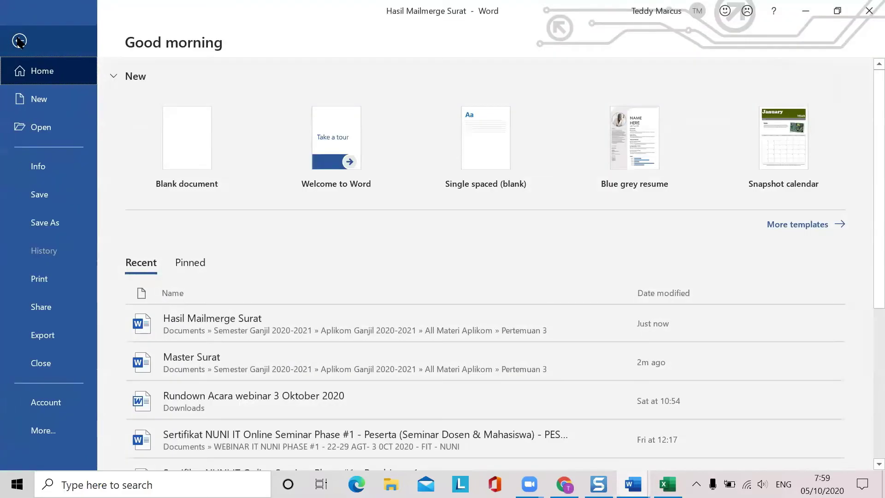
click(183, 144)
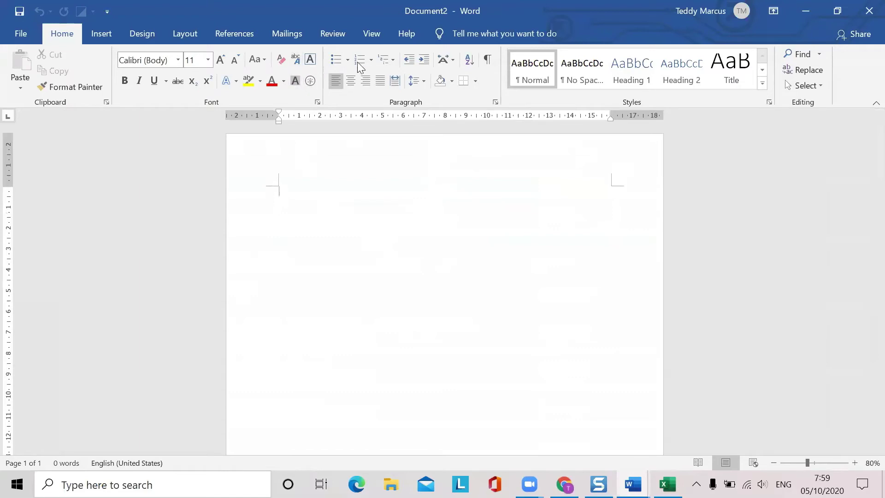
click(299, 34)
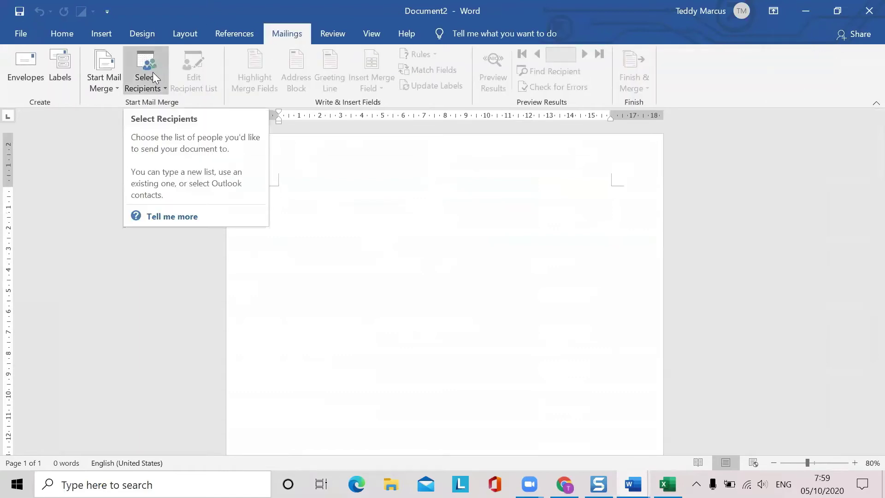
click(109, 90)
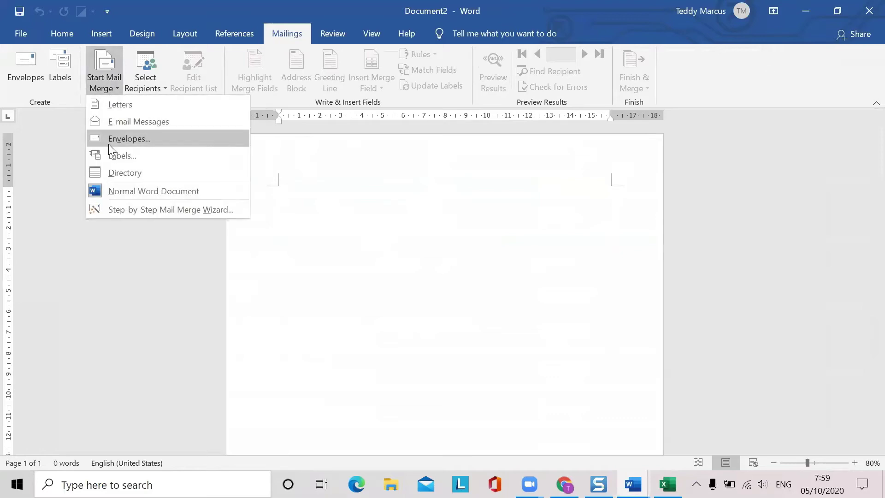
click(117, 211)
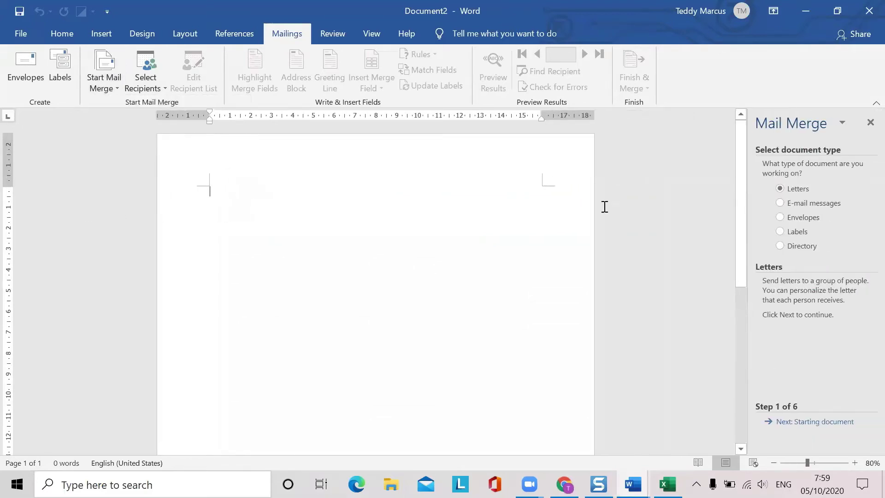
click(780, 218)
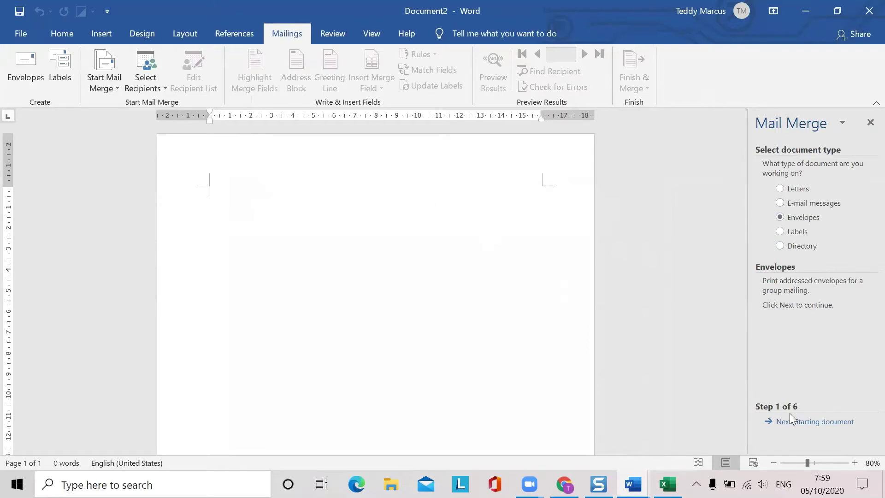
click(798, 422)
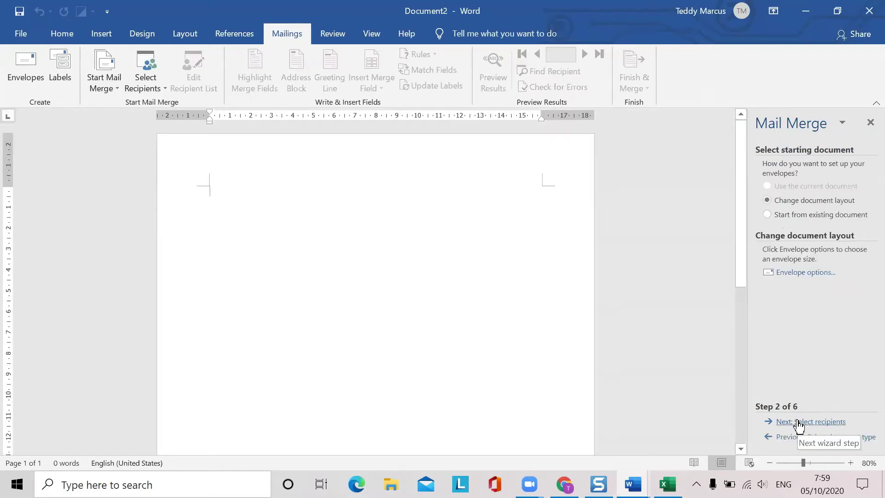